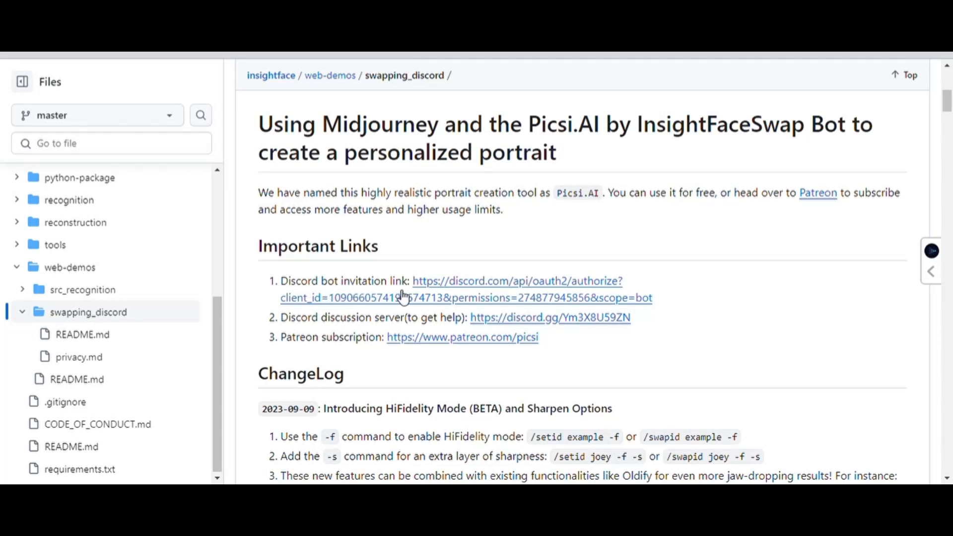
Step: Open the Discord bot invitation link for InsightFace and proceed with the preselected server as its destination
left_click(460, 285)
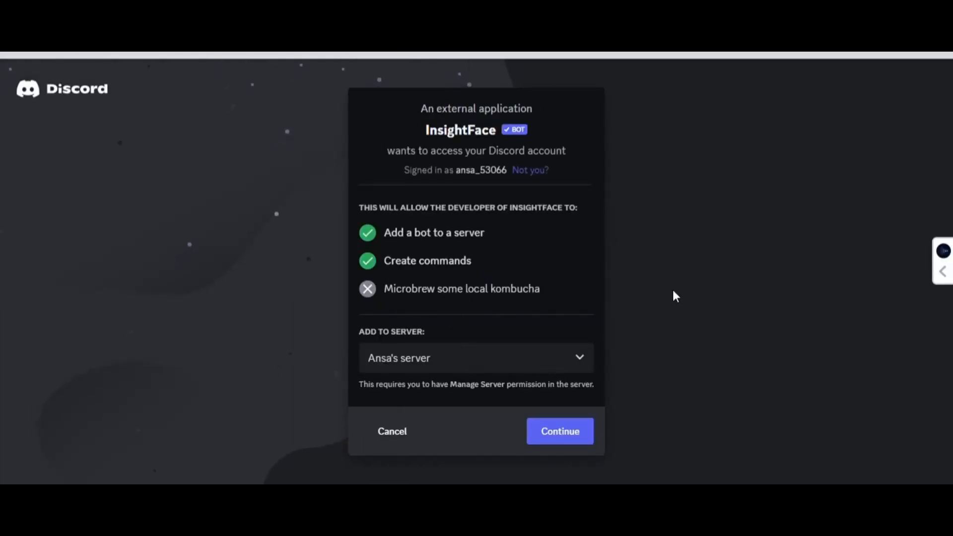
left_click(583, 365)
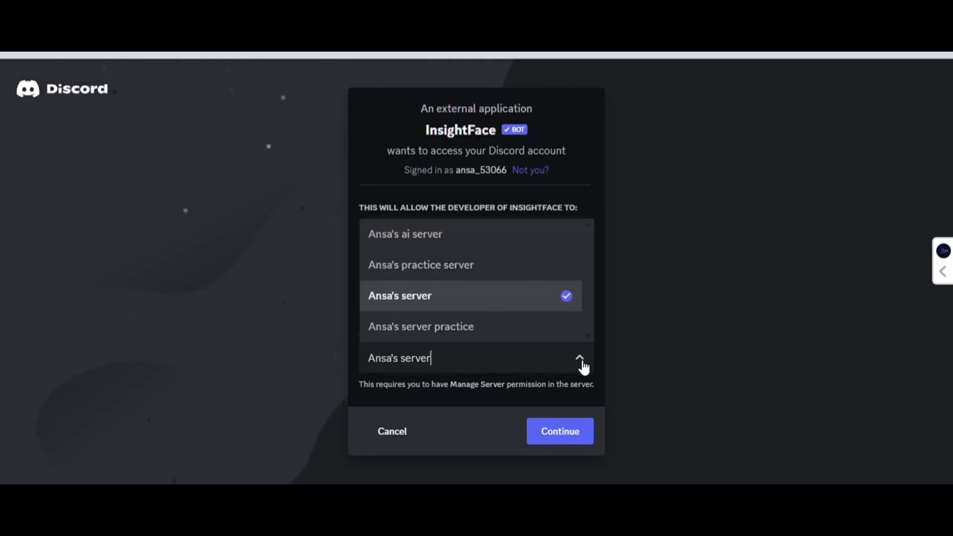
left_click(510, 296)
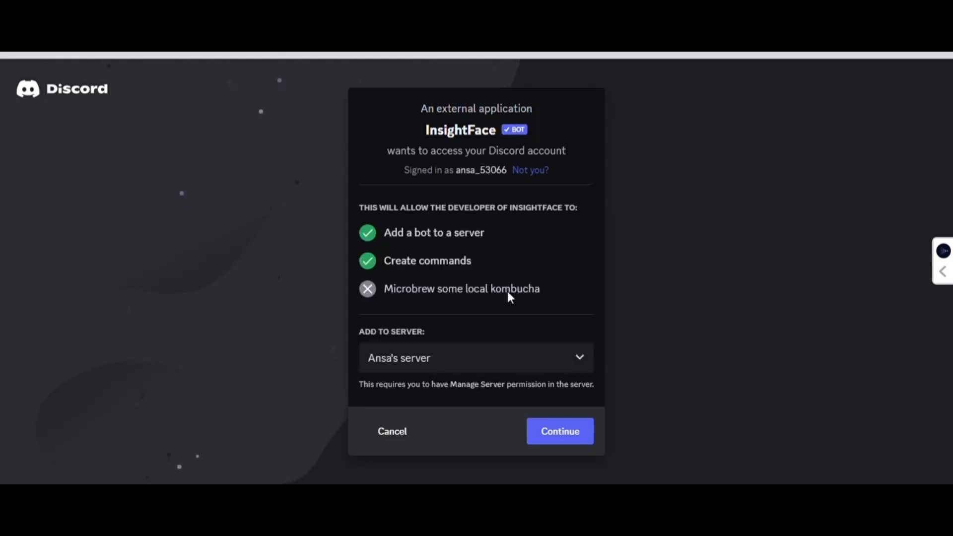
left_click(551, 439)
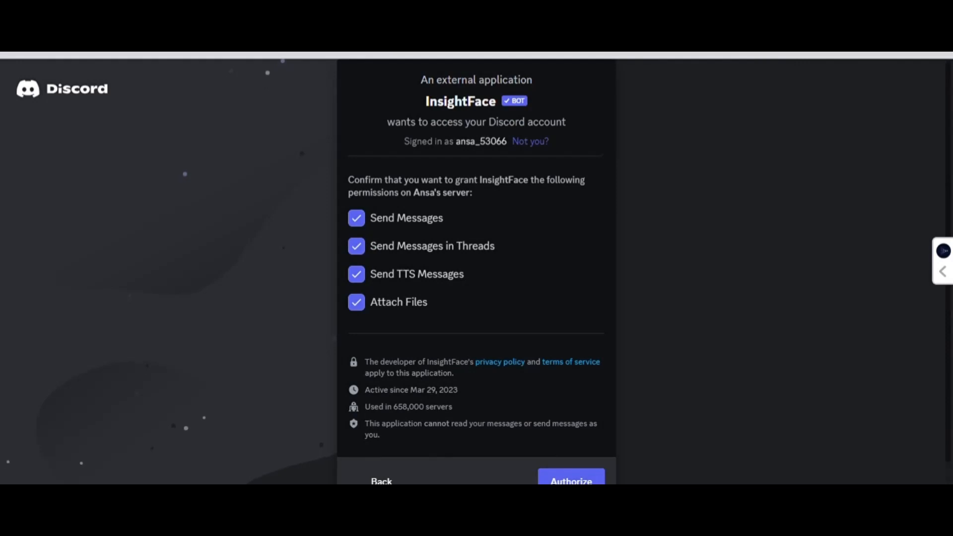
Step: Authorize InsightFace with all four requested permissions, passing the human check, and go to the server
left_click(580, 481)
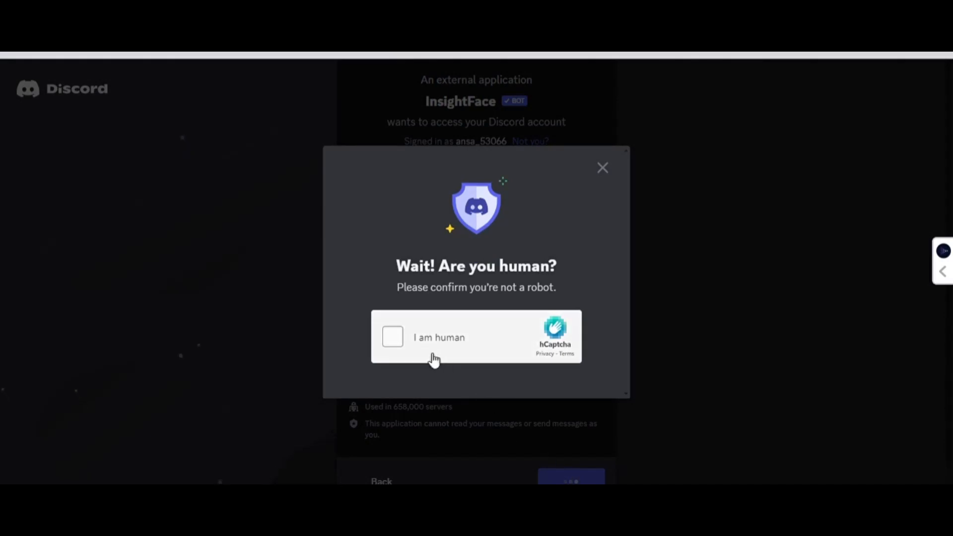
left_click(395, 338)
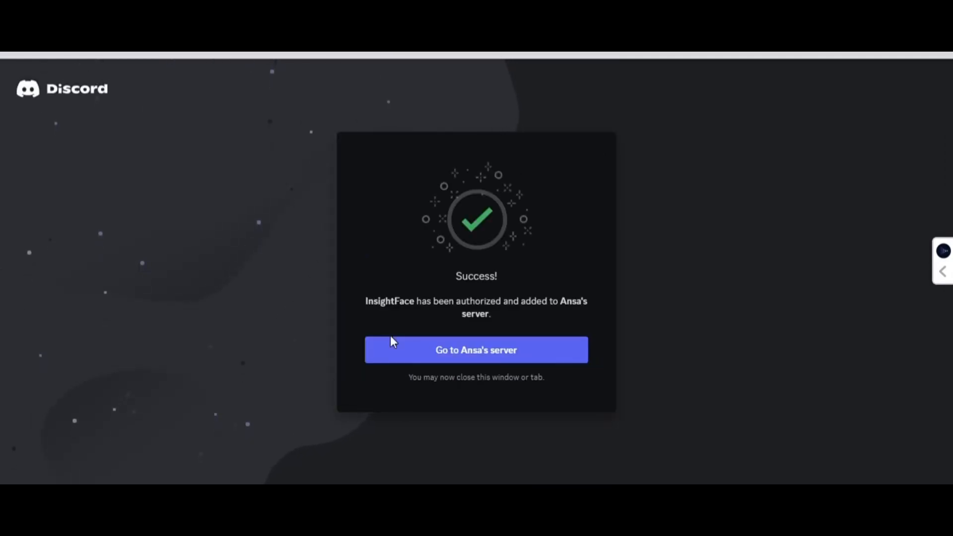
left_click(433, 354)
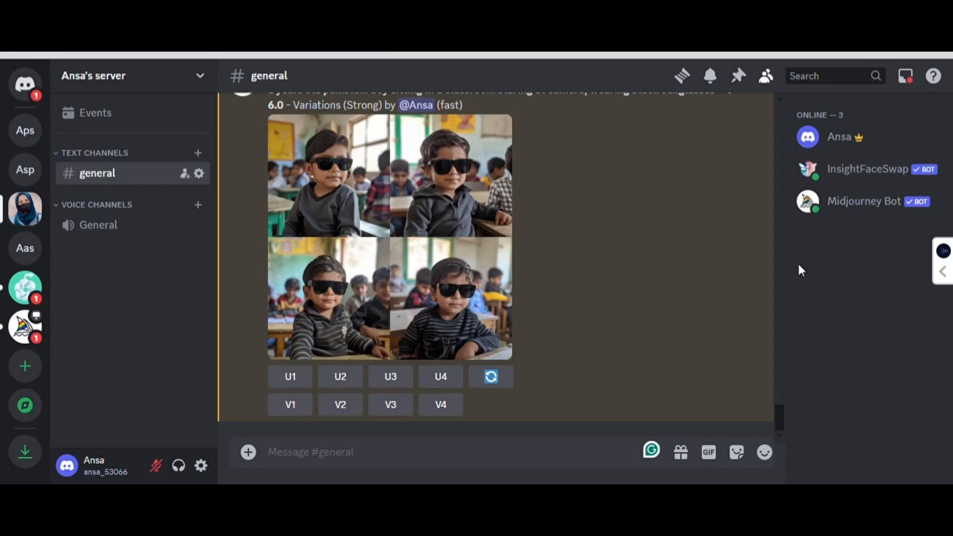
Step: Save a face identity named afridiai with the /saveid command, using shahid afridi.jpg as its image
type("/saveid")
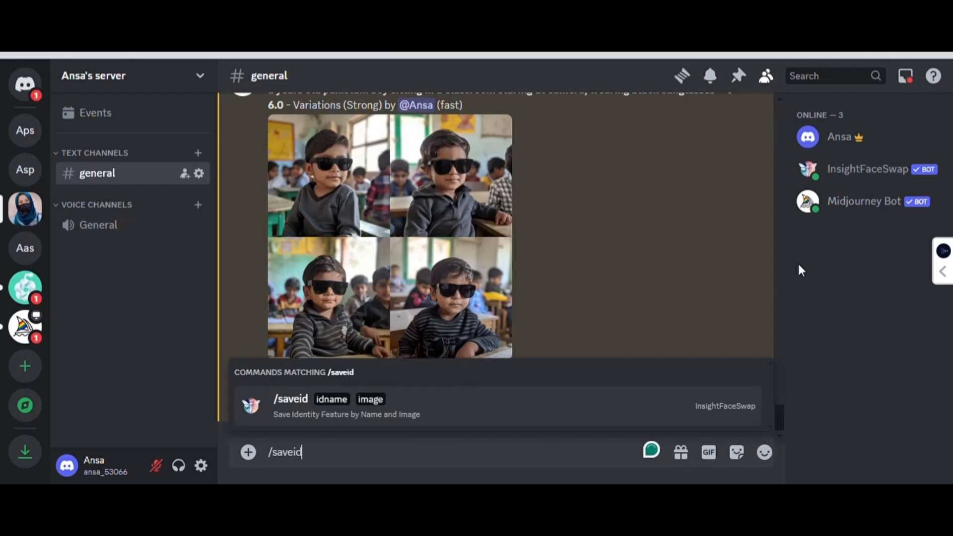
key("Tab")
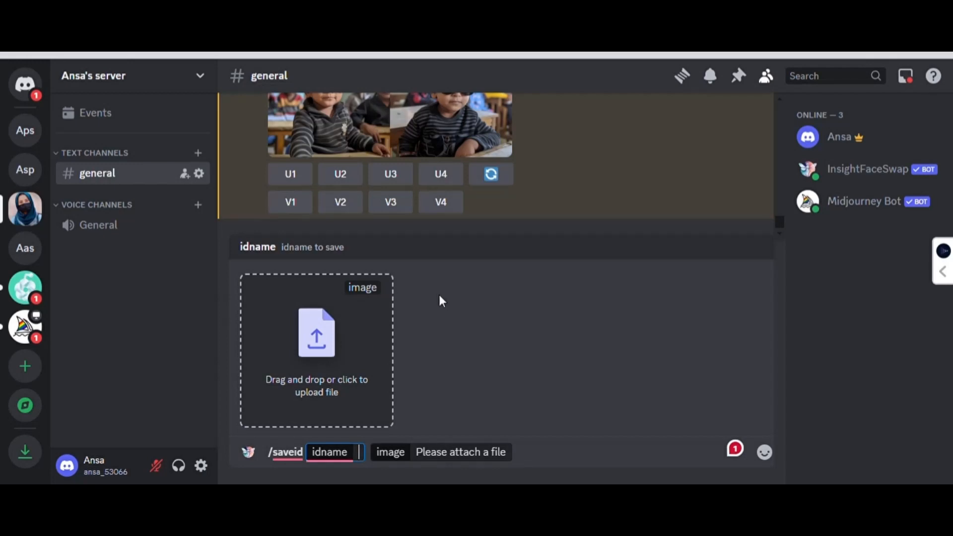
left_click(319, 334)
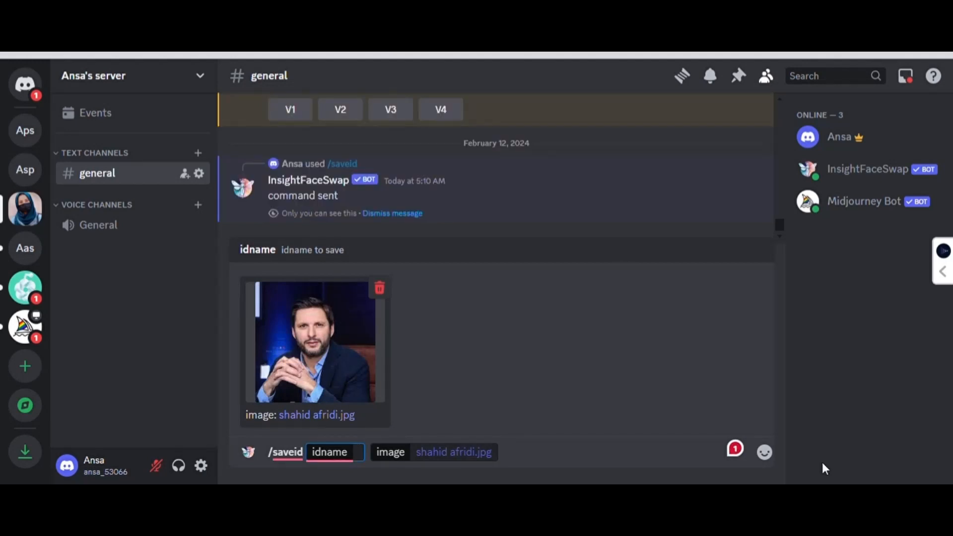
type("afridi")
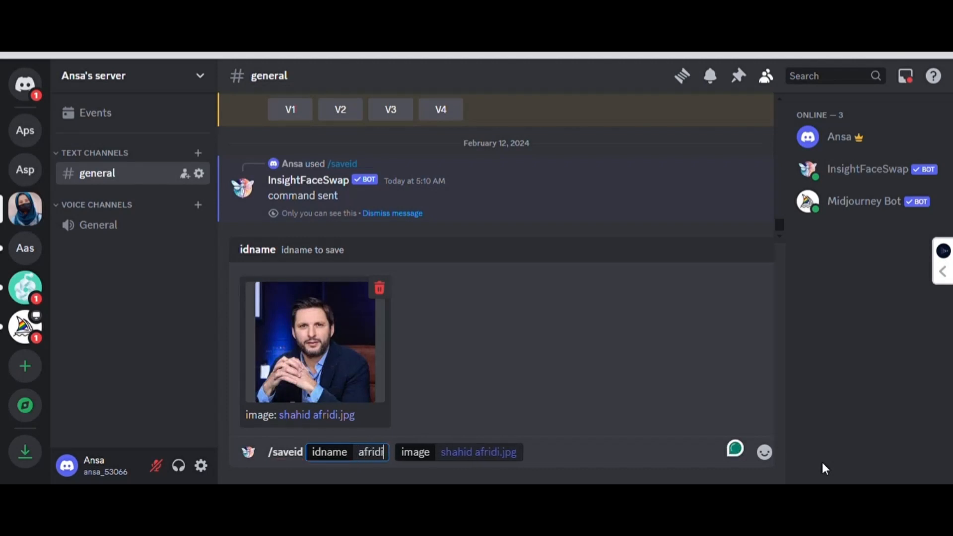
type("ai")
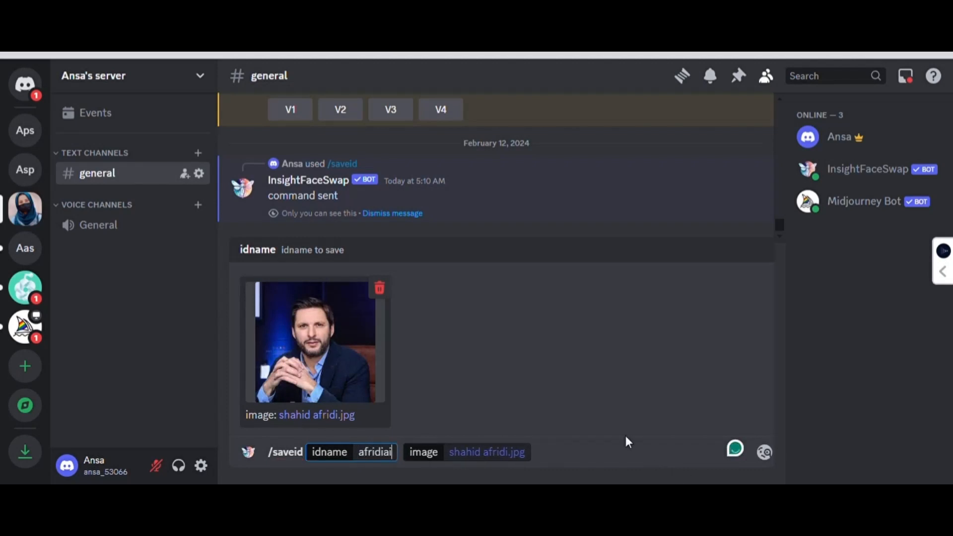
key("Return")
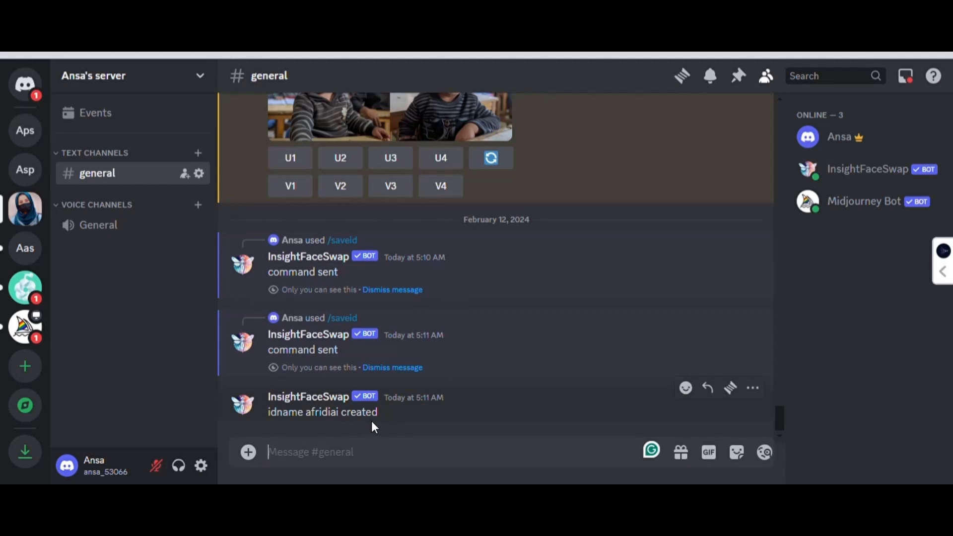
Step: Make afridiai the current identity with the /setid command
type("/setid")
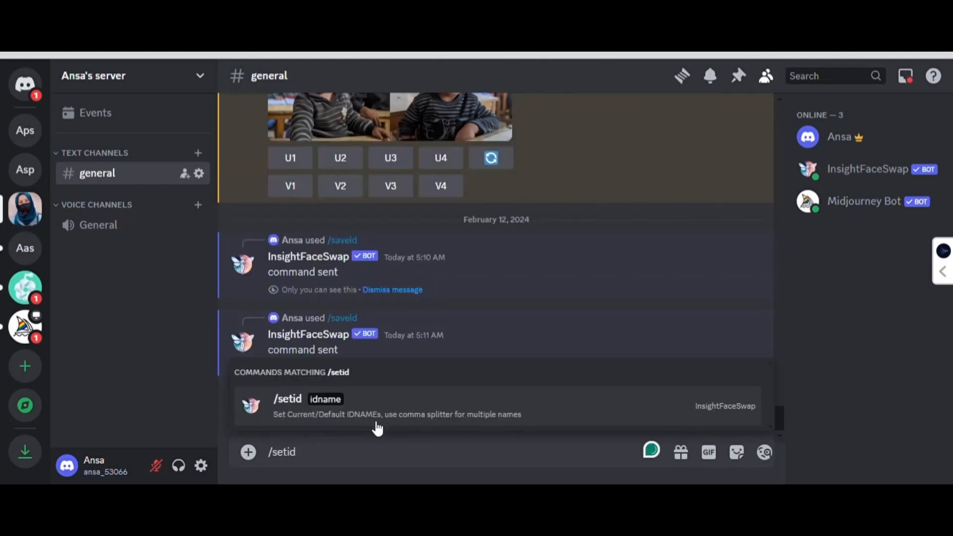
left_click(375, 422)
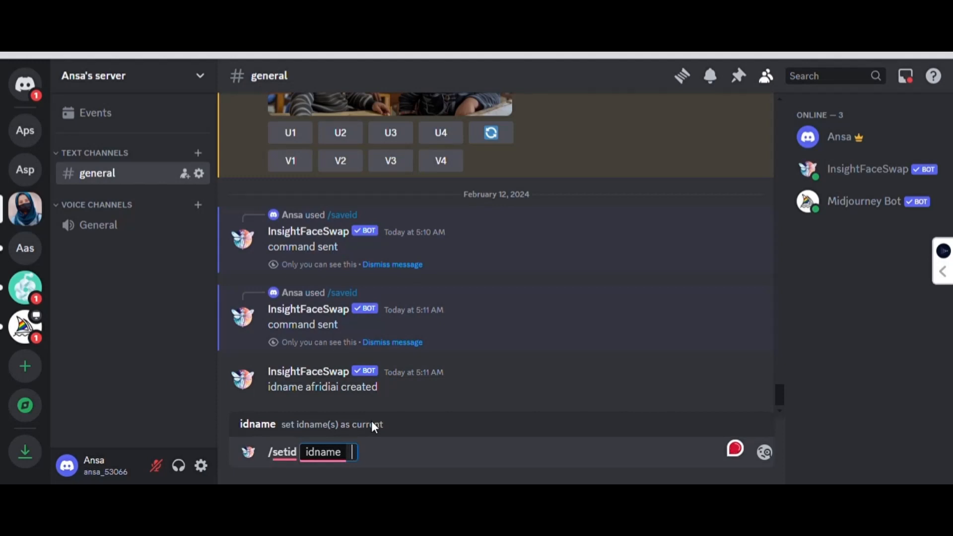
type("afrid")
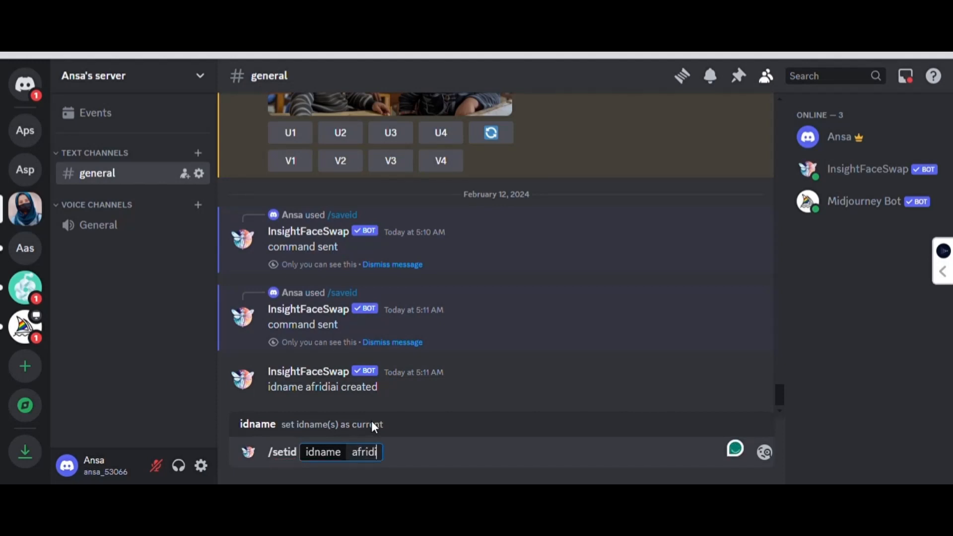
type("ia")
type("i")
key("BackSpace")
type("ai")
key("Return")
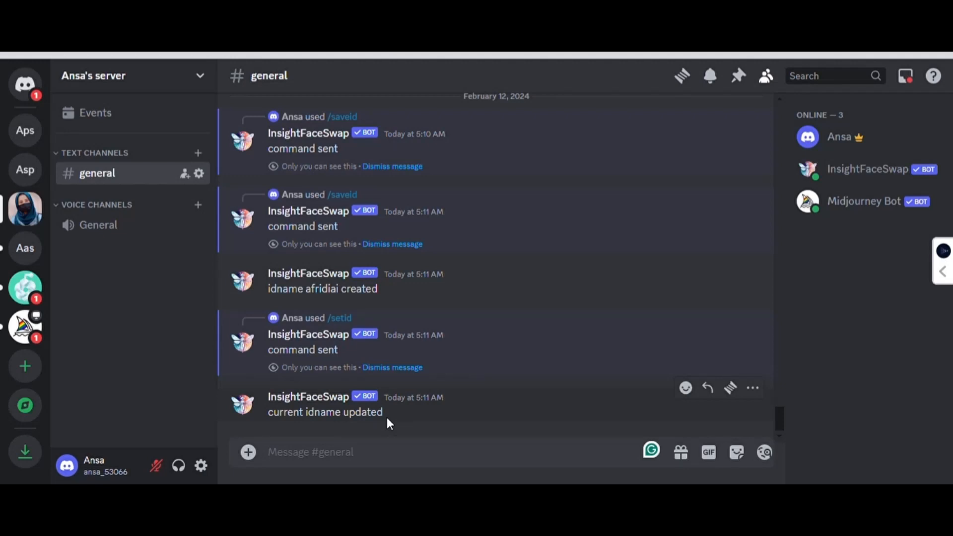
Step: Generate Midjourney images with /imagine and the prompt "a male staring at the camera in an office background"
type("/imag")
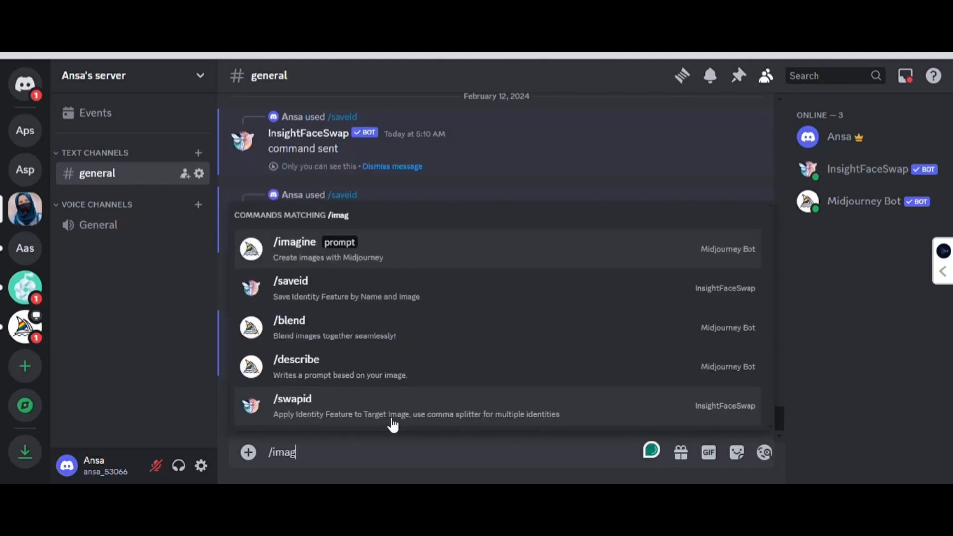
type("ine")
left_click(389, 421)
type("a ma")
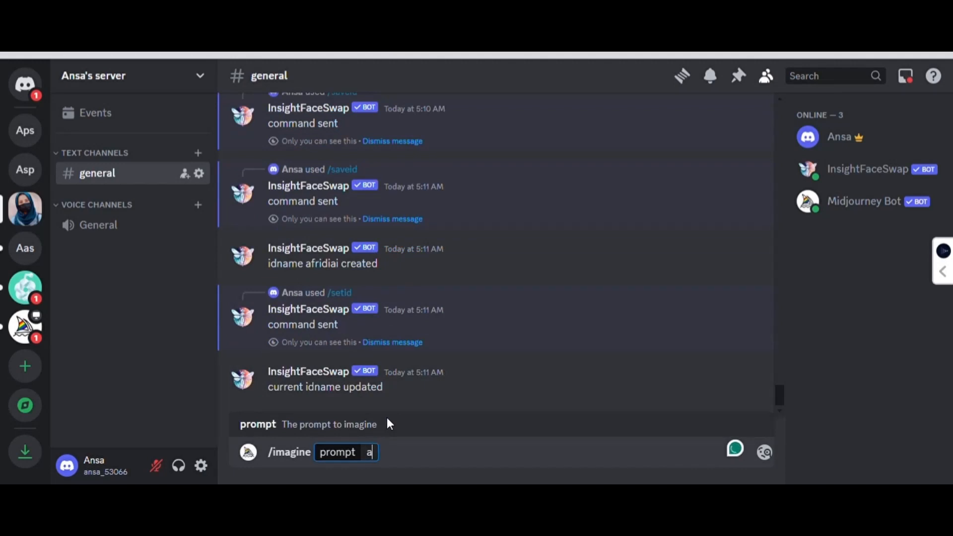
type("le star")
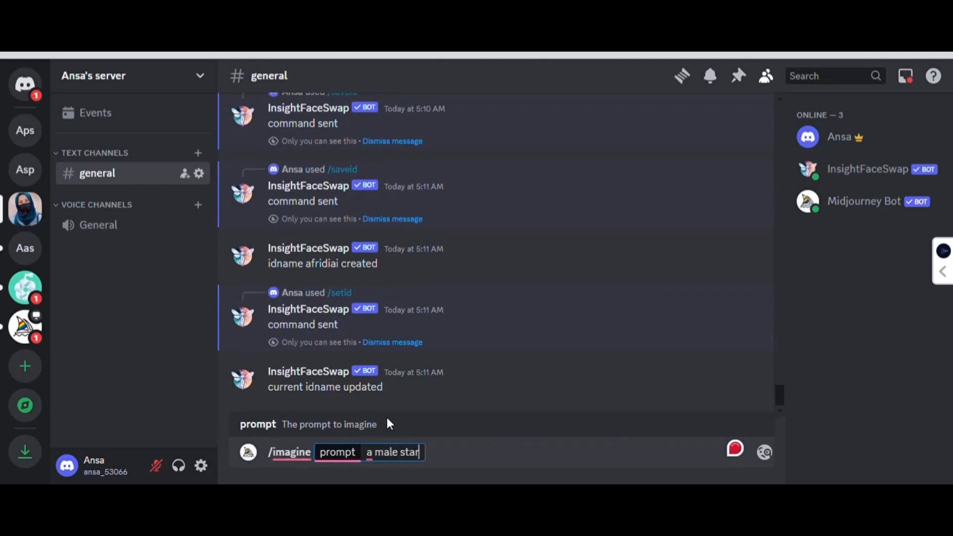
type("ing ay")
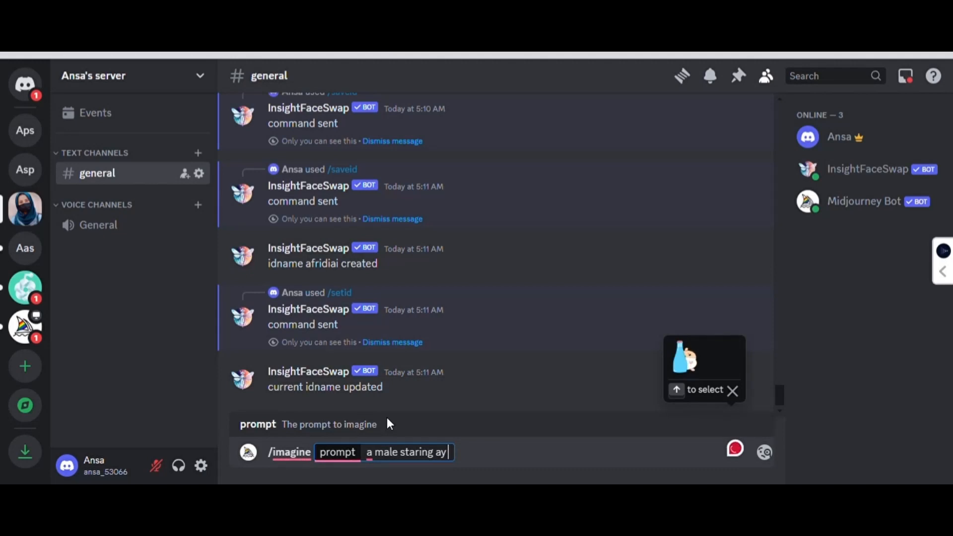
key("BackSpace")
type("t the camera")
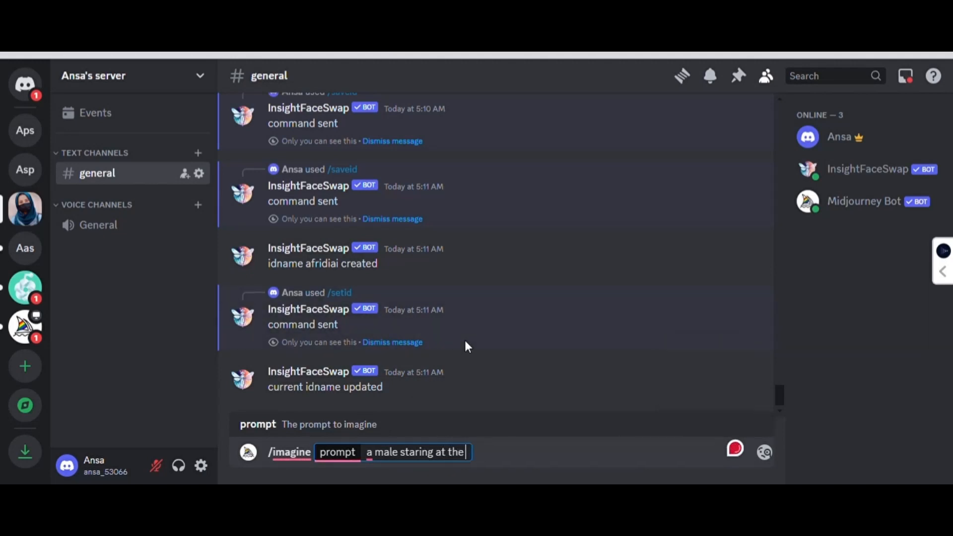
type(" in a")
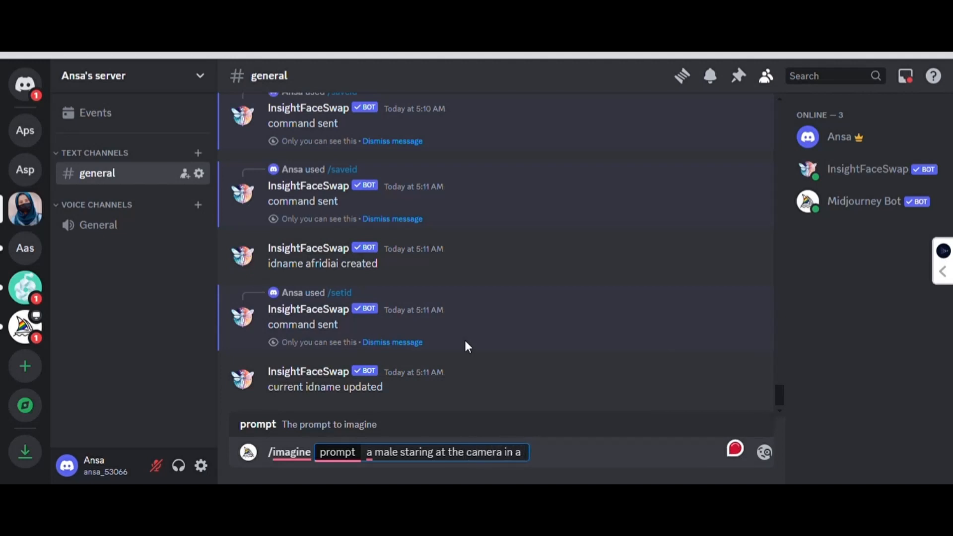
type("n office background")
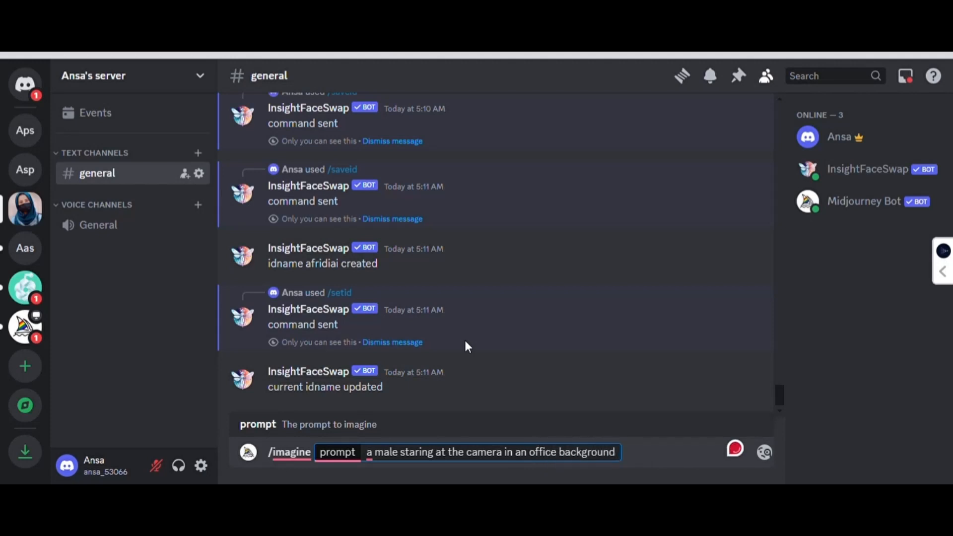
key("Return")
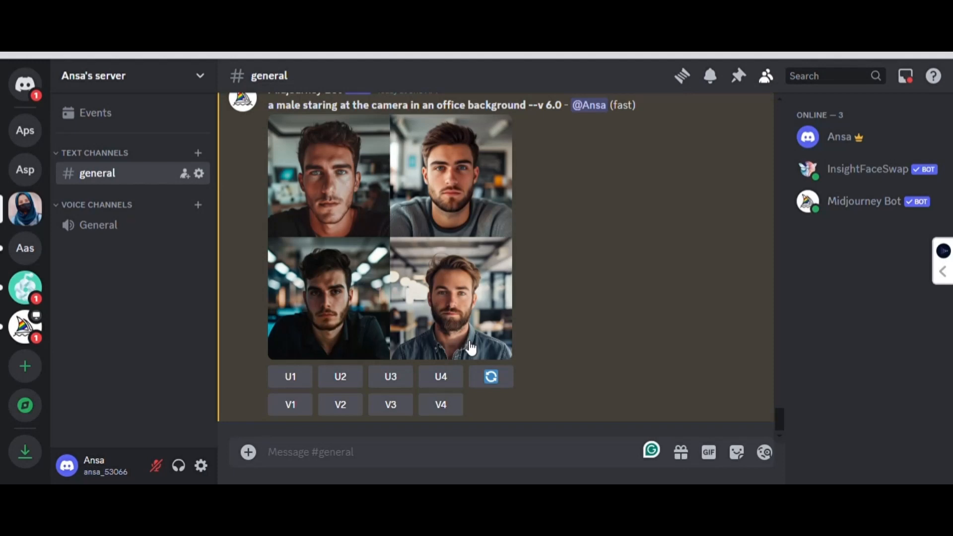
Step: Upscale the first image of the generated office portrait grid and run INSwapper on the upscaled result
left_click(293, 385)
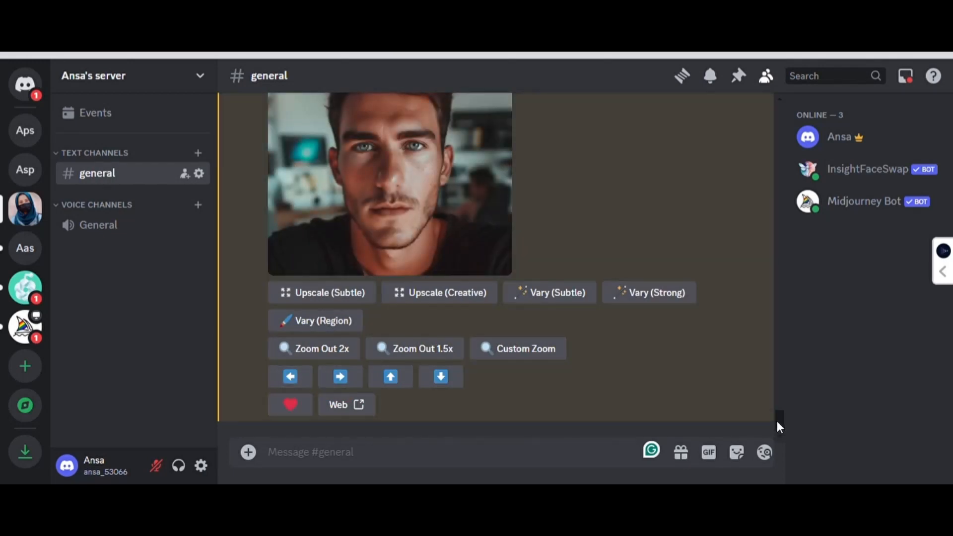
scroll(777, 421, "up", 4)
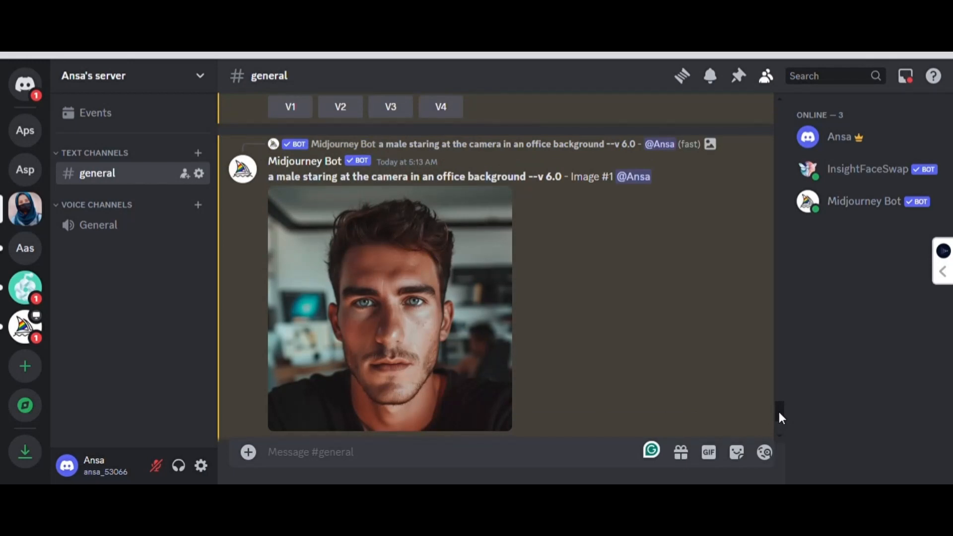
mouse_move(769, 254)
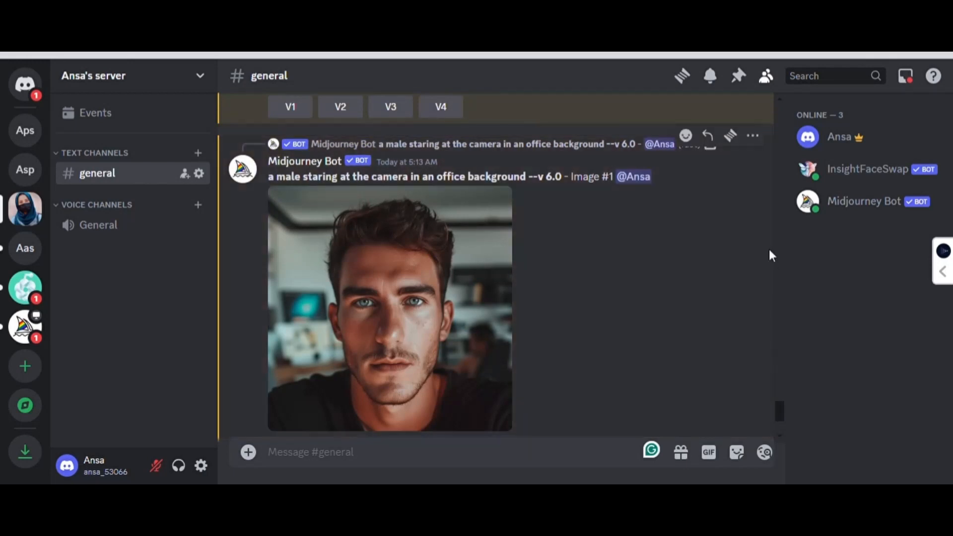
left_click(752, 137)
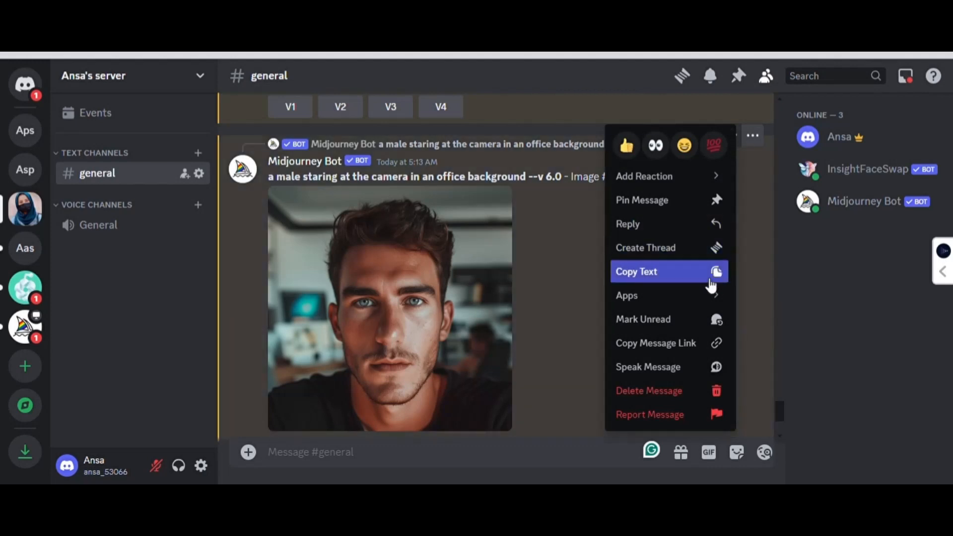
mouse_move(715, 295)
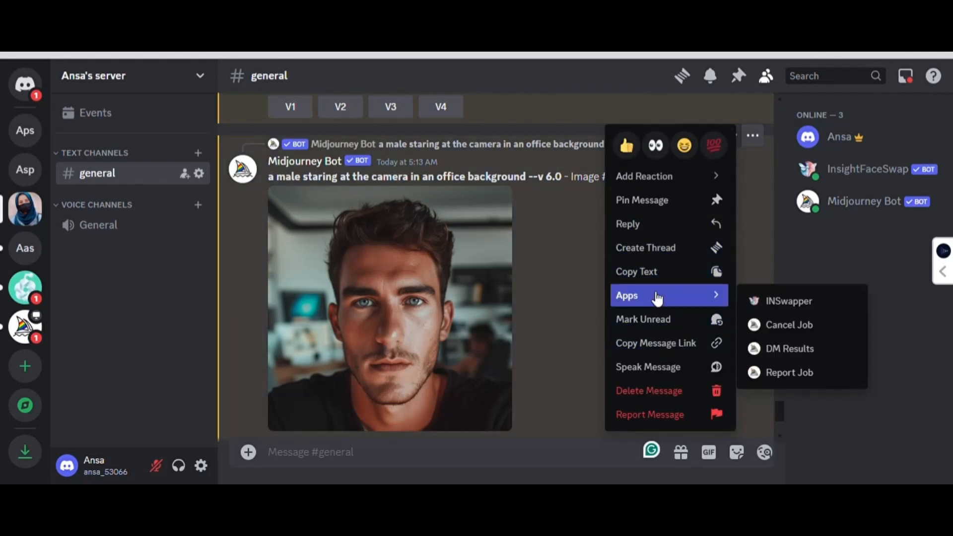
left_click(793, 304)
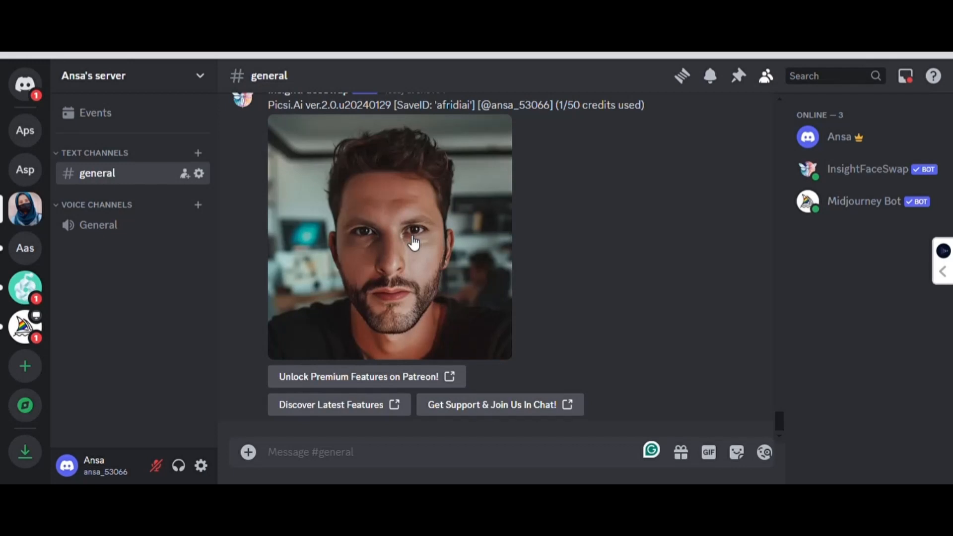
Step: Upload shahid afridi.jpg to the general channel and open the posted photo enlarged
left_click(250, 456)
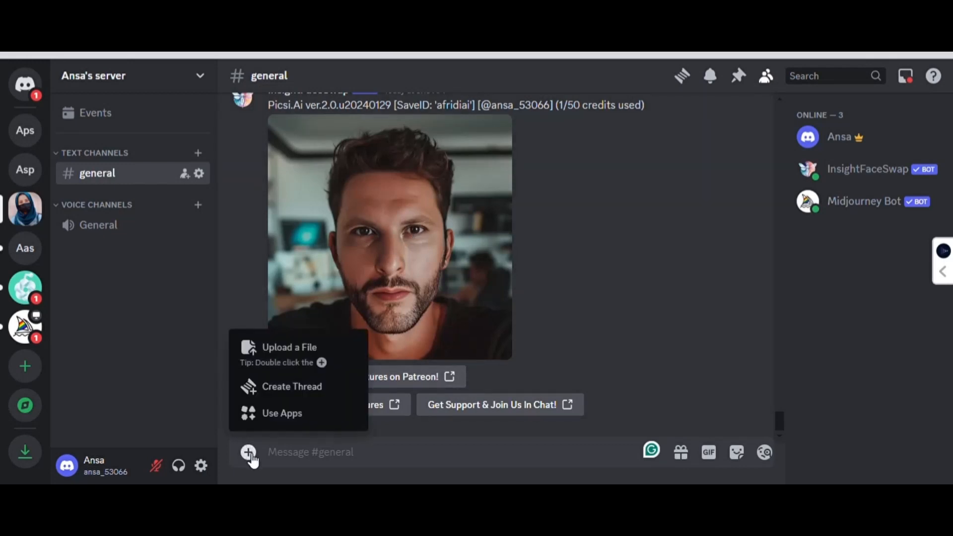
left_click(298, 365)
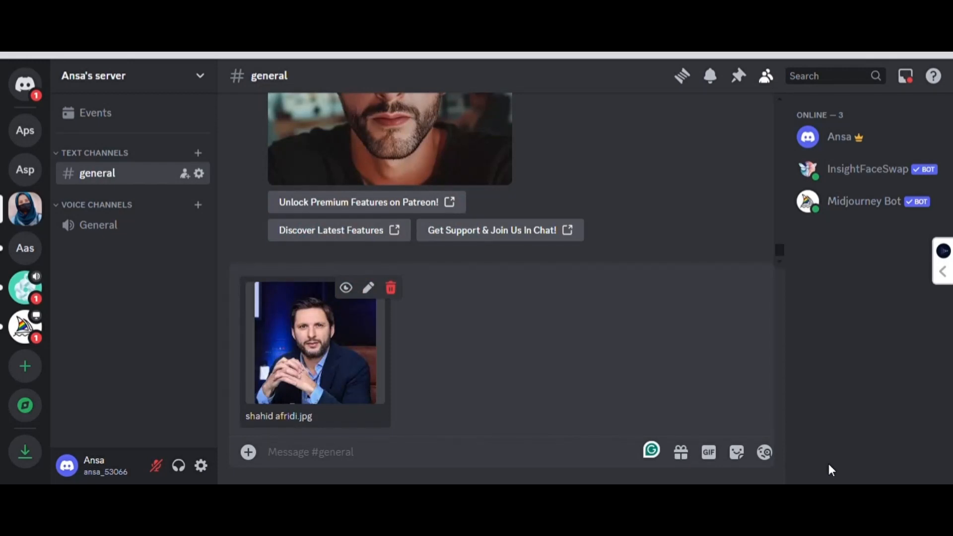
key("Return")
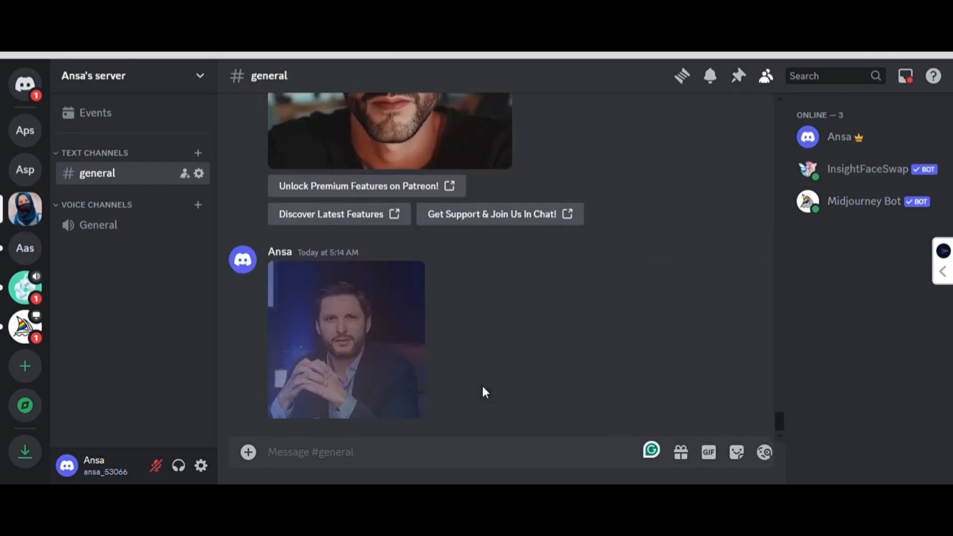
left_click(348, 366)
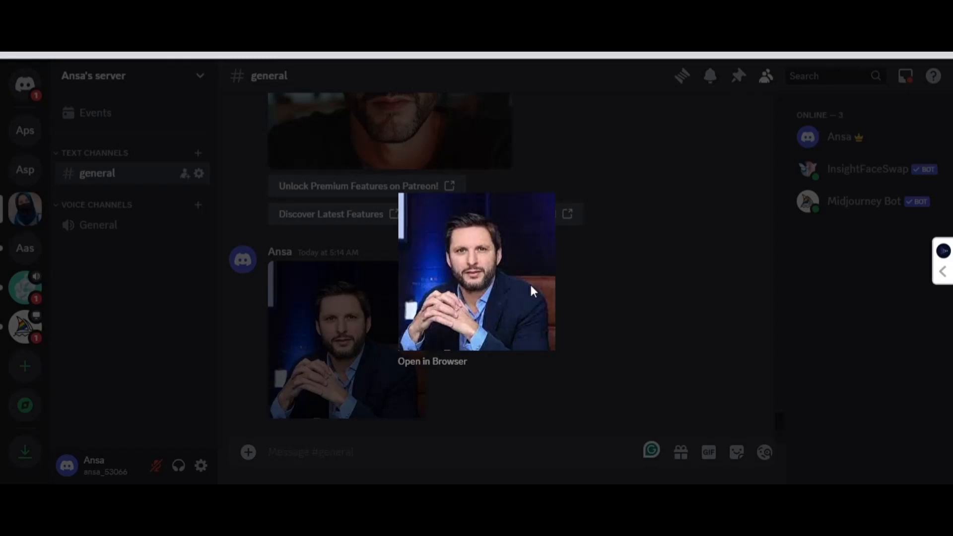
Step: Generate Midjourney images with /imagine from the posted photo's image link followed by "a person staring at the camera in an office background"
left_click(307, 449)
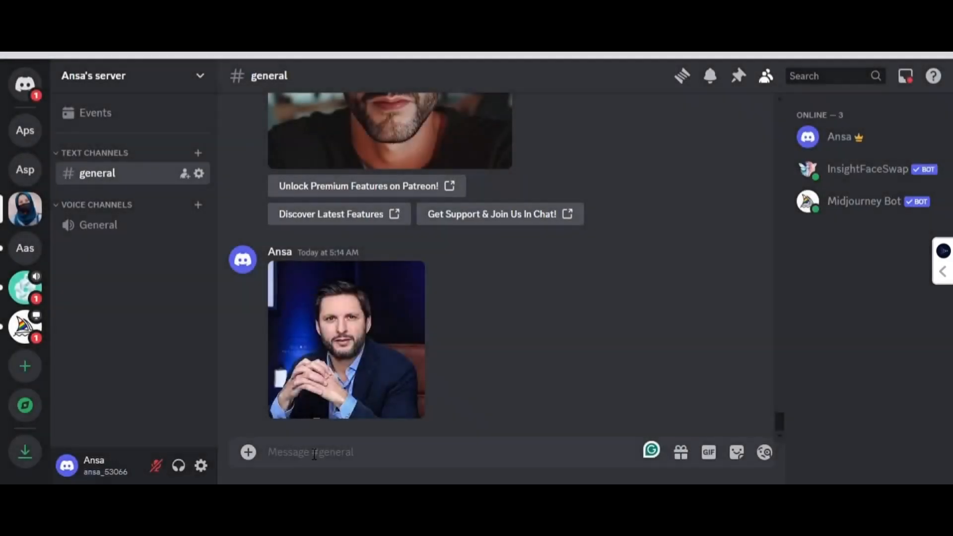
type("/imagine prompt")
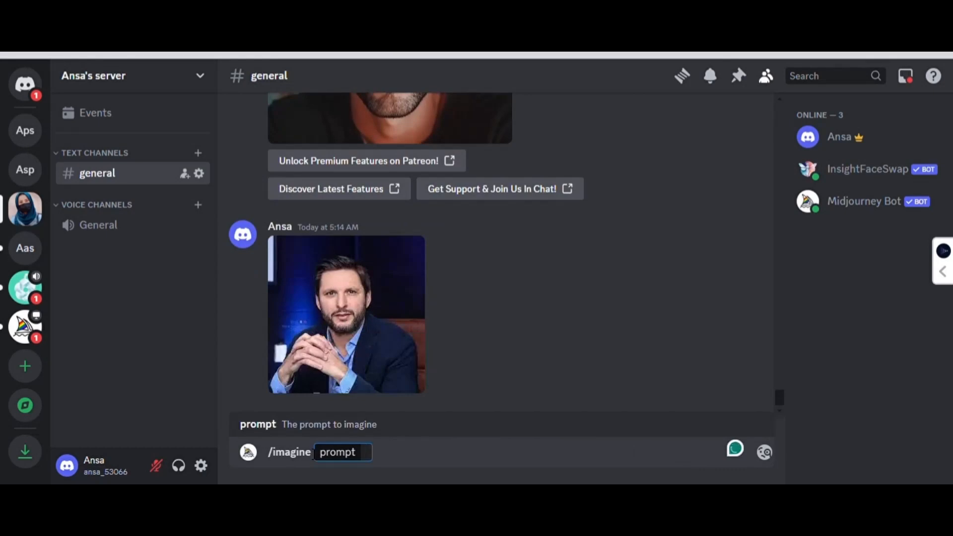
key("ctrl+v")
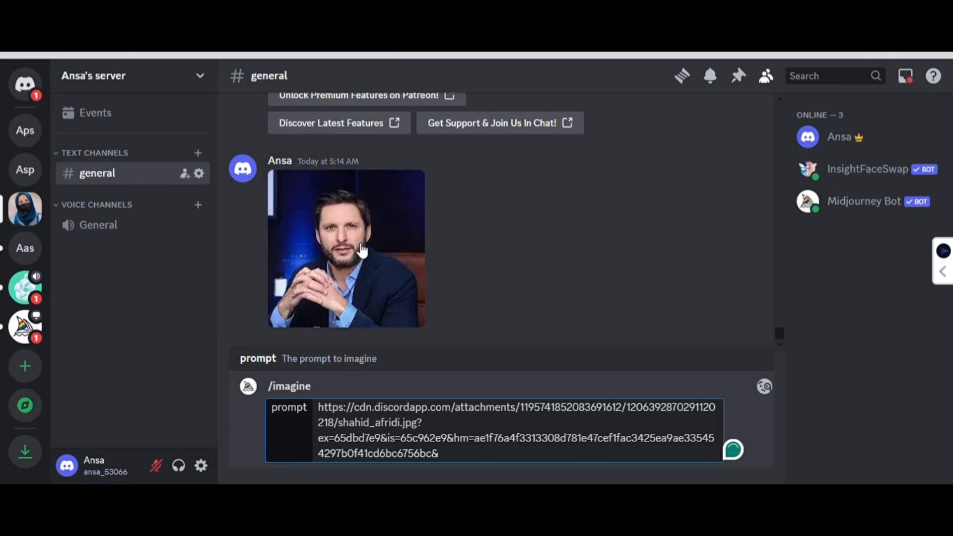
type("a person staring at the ")
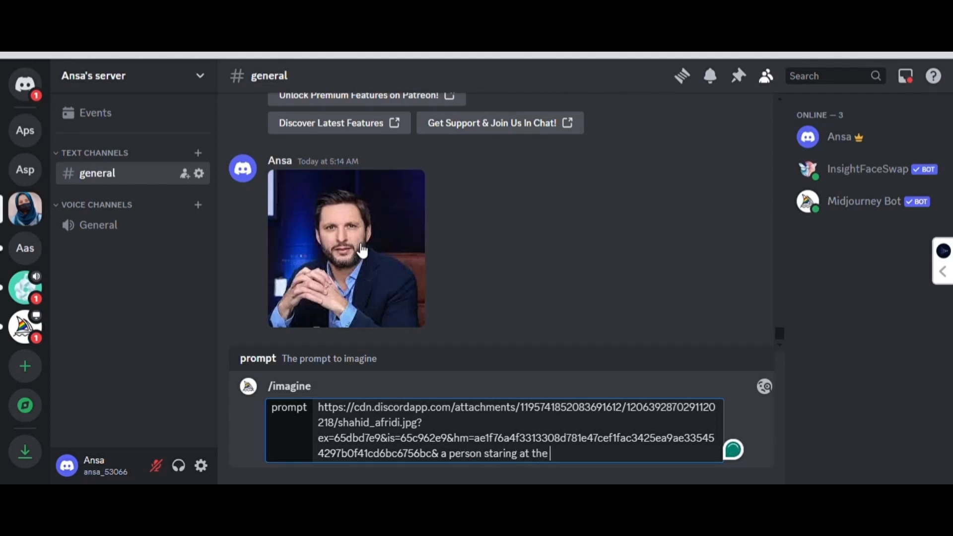
type("camera in an off")
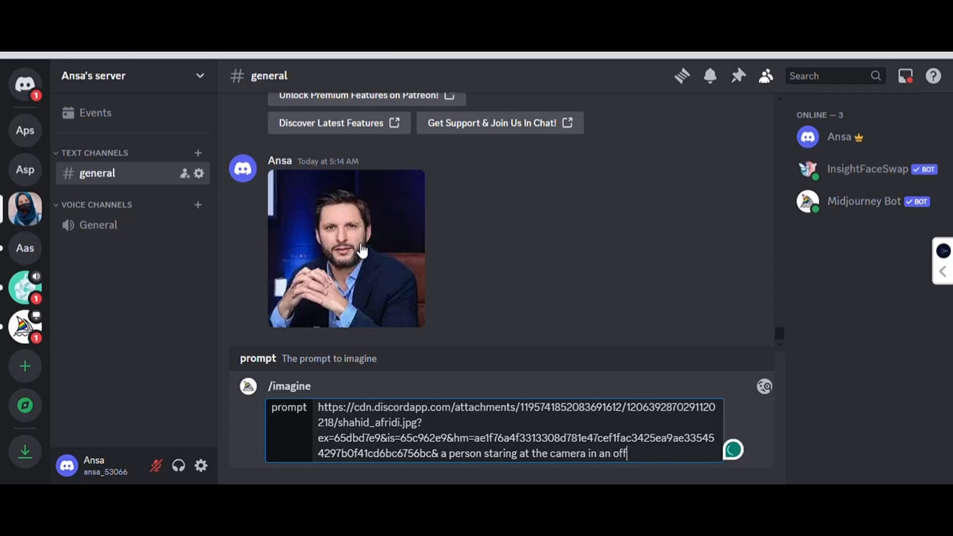
type("ice background")
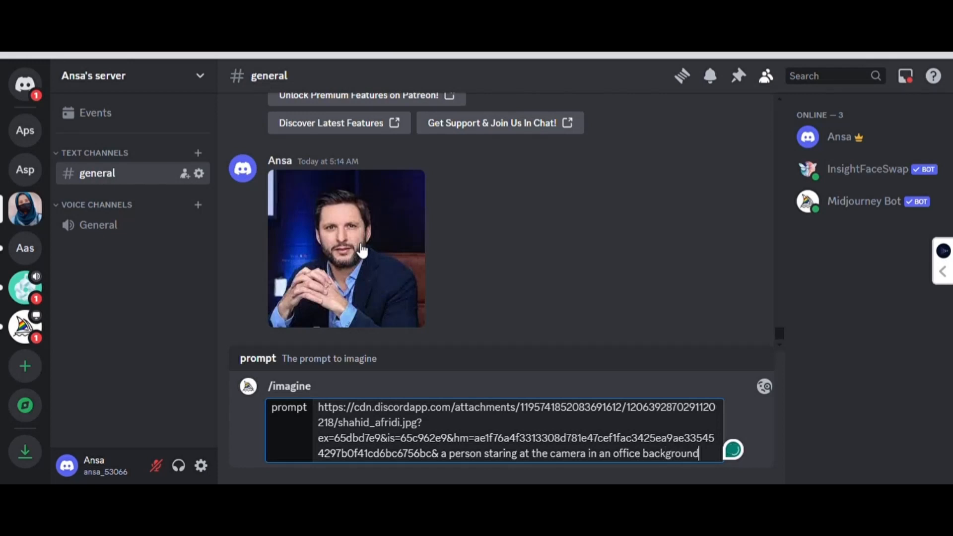
key("Return")
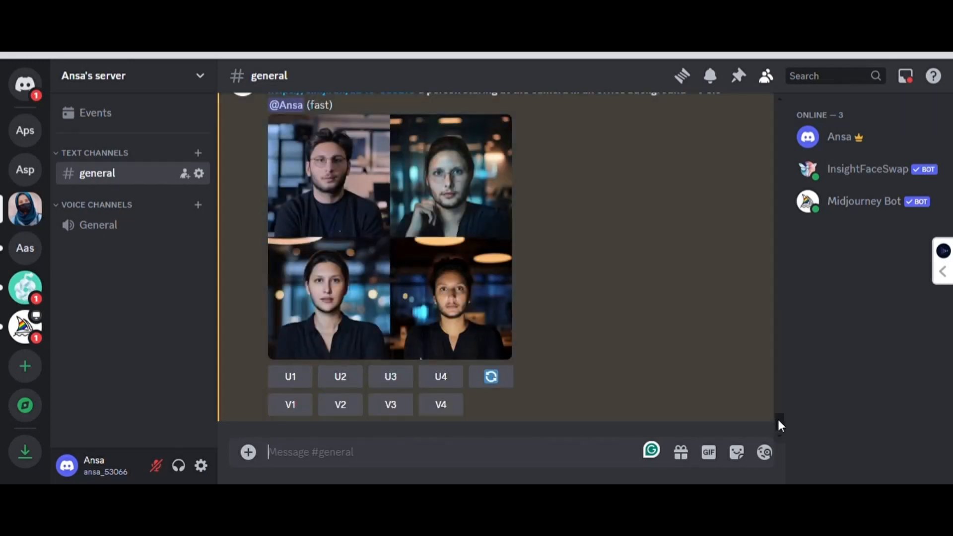
Step: Generate another Midjourney grid with /imagine from the same photo link followed by "a male staring at the camera in an office background"
left_click_drag(779, 420, 778, 415)
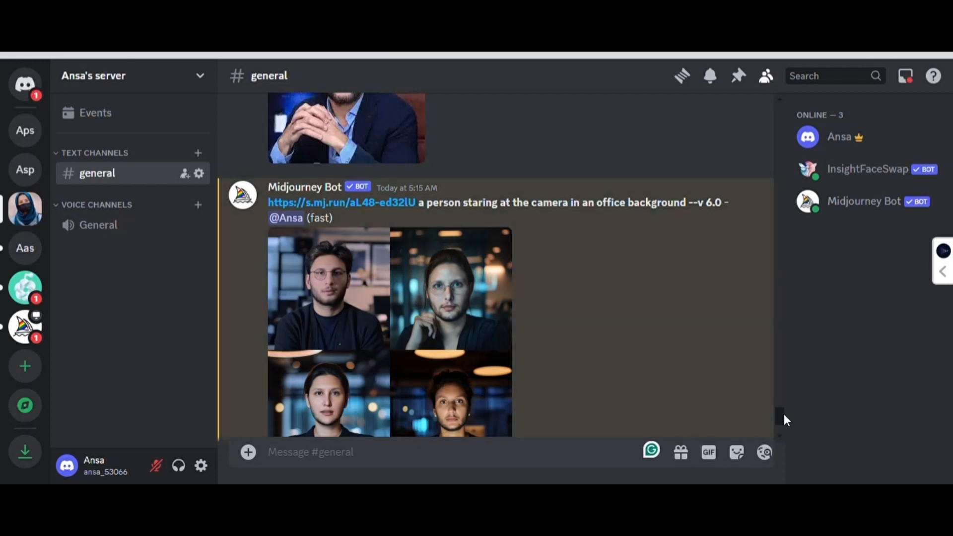
left_click_drag(782, 420, 783, 434)
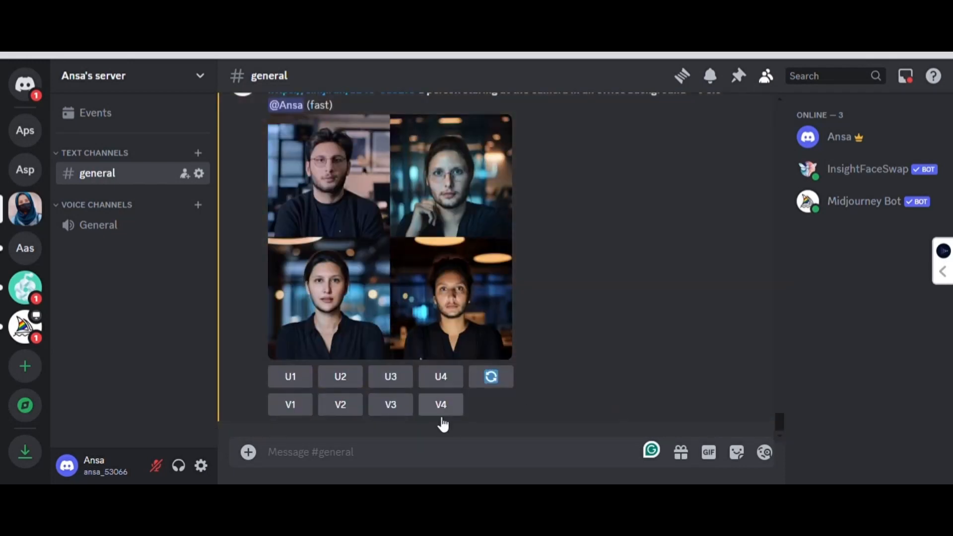
left_click(383, 452)
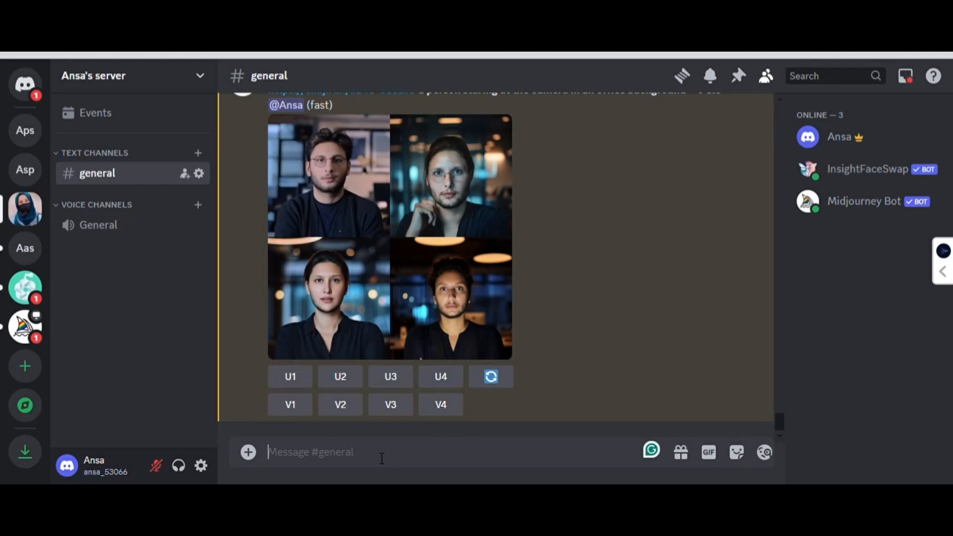
type("/imagine")
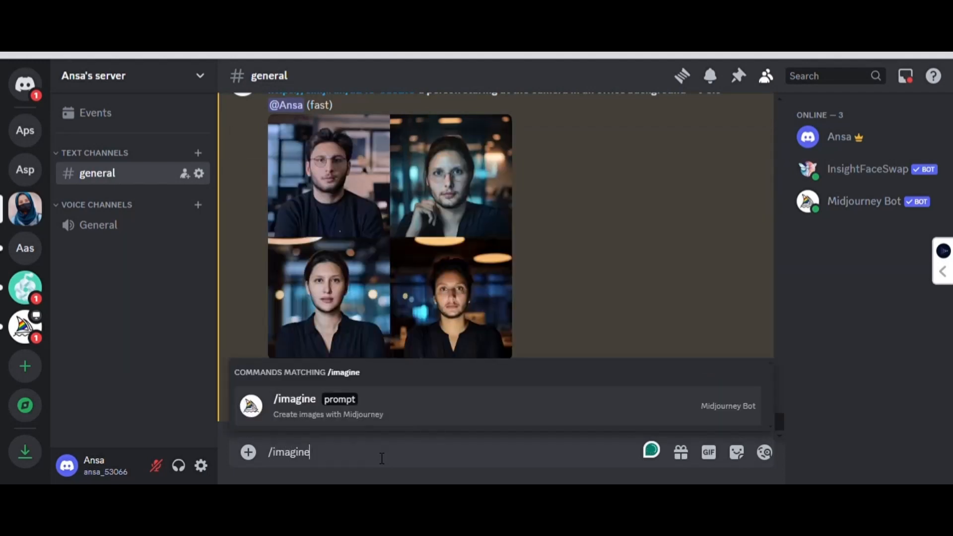
key("Return")
key("ctrl+v")
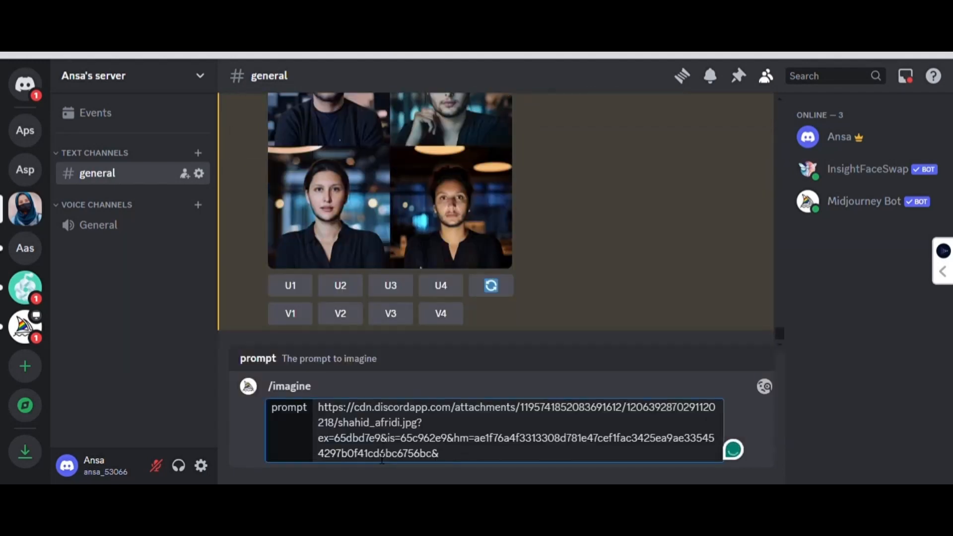
type("a male staring")
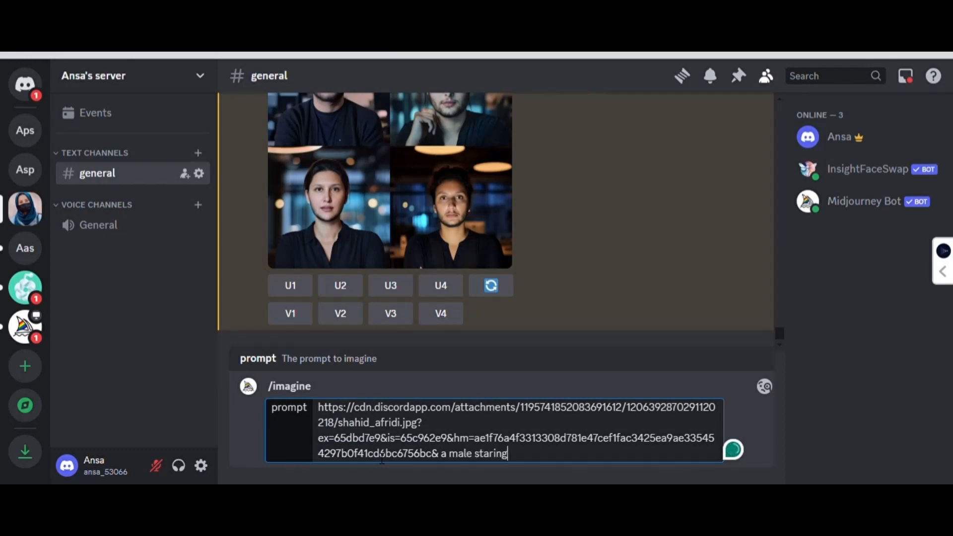
type(" athe")
key("Left")
key("Left")
key("Left")
key("Left")
key("Left")
type("t")
key("Right")
key("Right")
key("Right")
key("Right")
key("Right")
type("camera ")
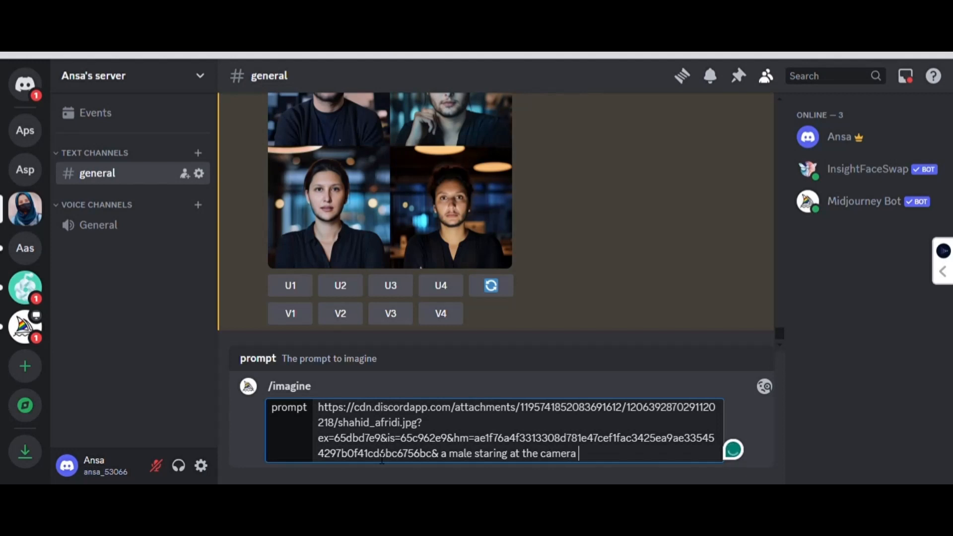
type("in an office backgroun")
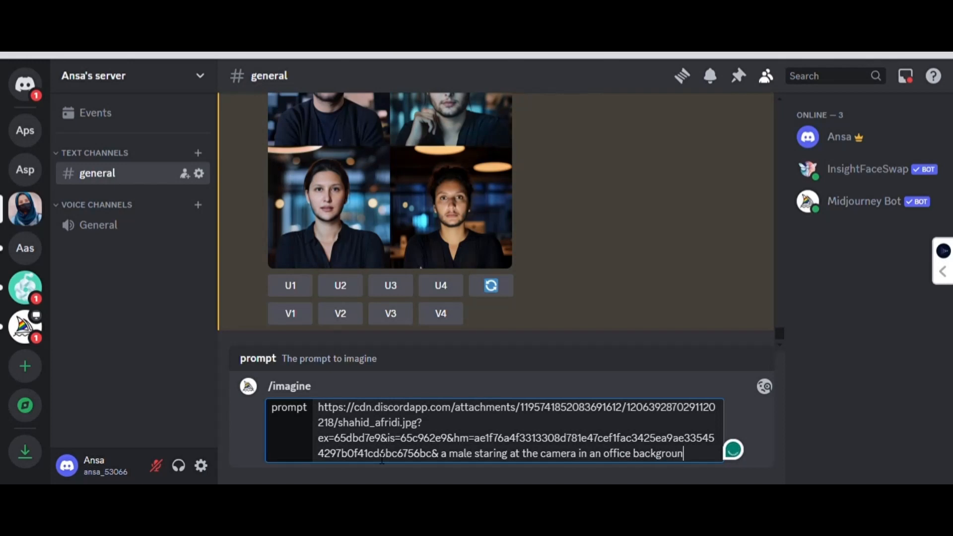
type("d")
key("Return")
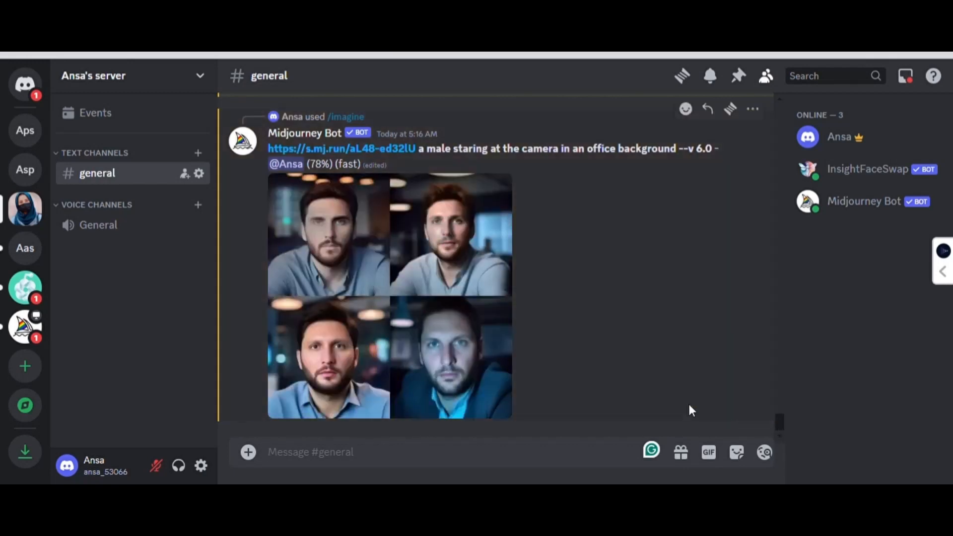
Step: View the new male portrait grid enlarged, close the view and upscale the grid's third image
left_click(373, 294)
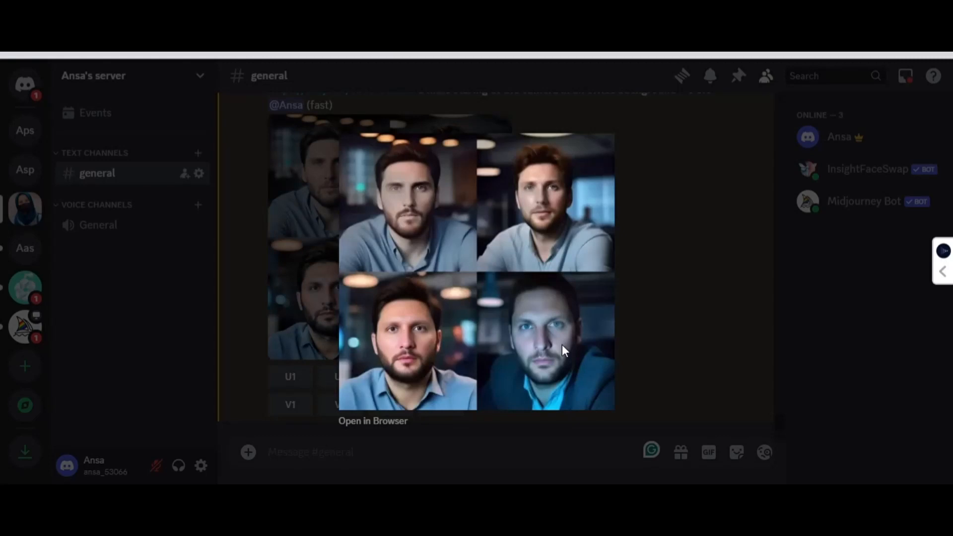
left_click(717, 321)
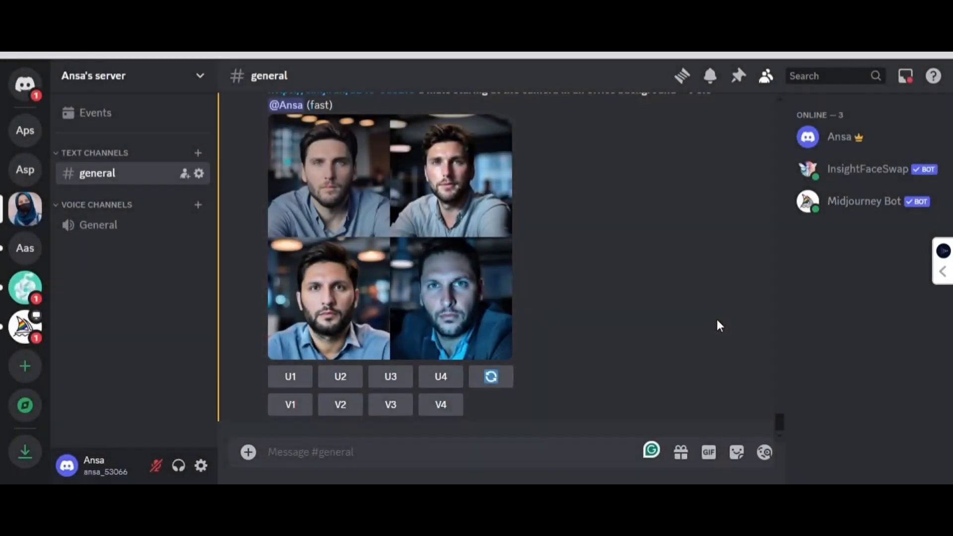
left_click(407, 377)
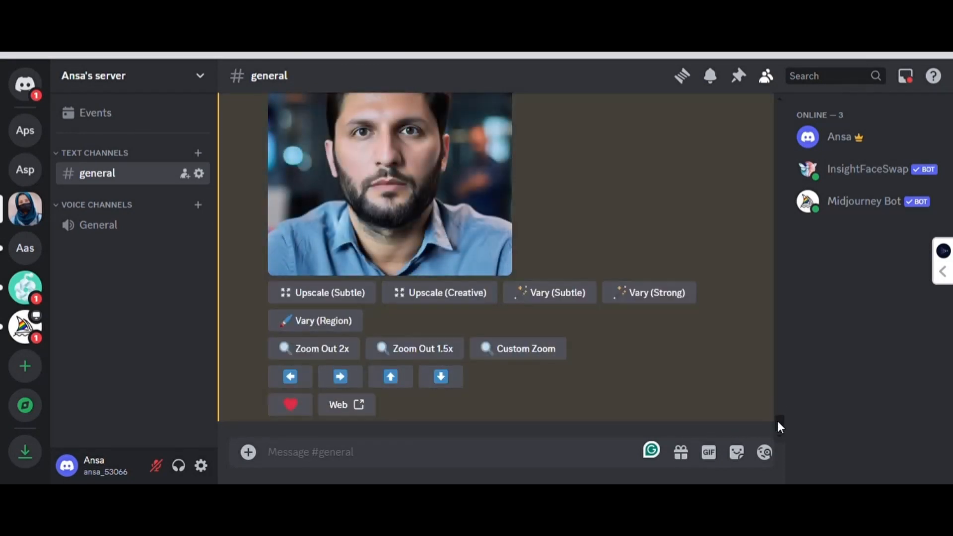
Step: Run the INSwapper app on the message with the upscaled third male portrait
scroll(779, 426, "up", 5)
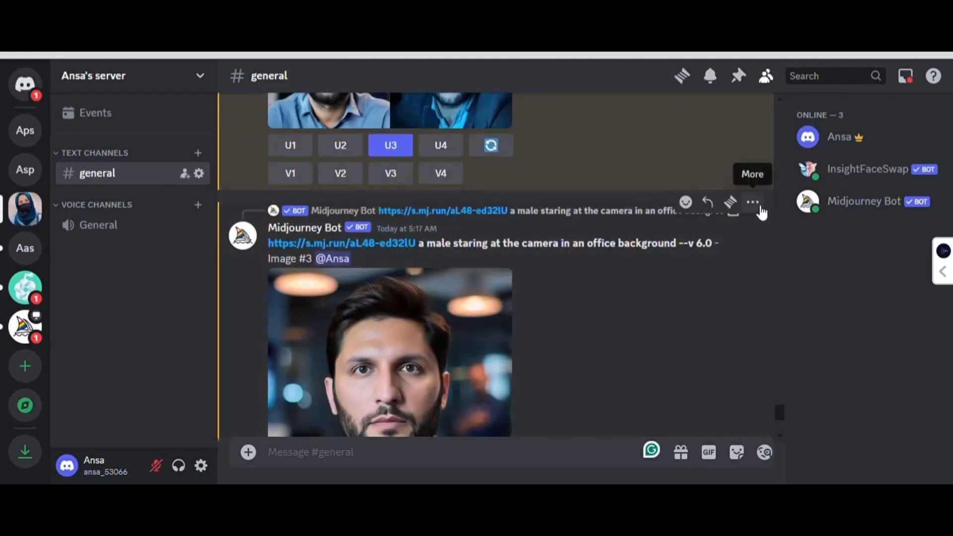
left_click(759, 207)
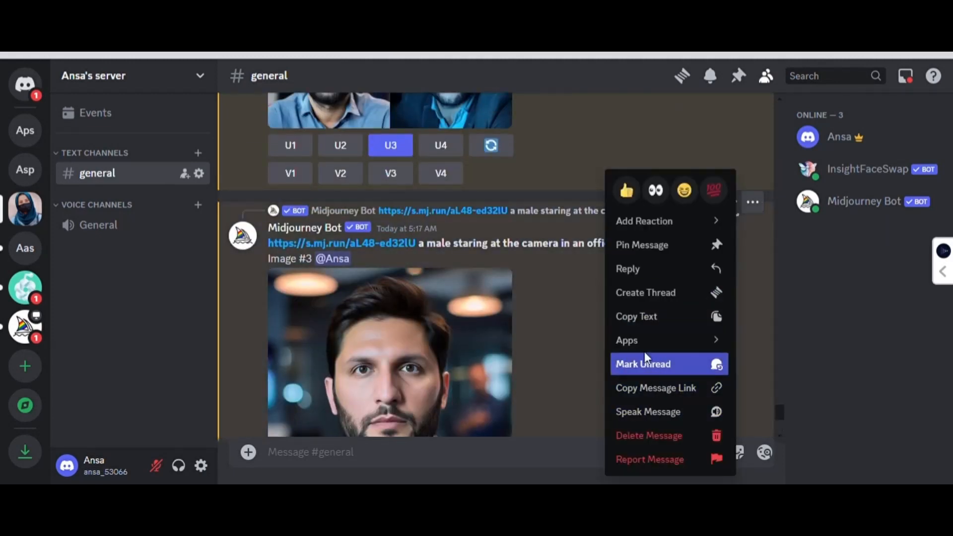
mouse_move(646, 341)
left_click(818, 348)
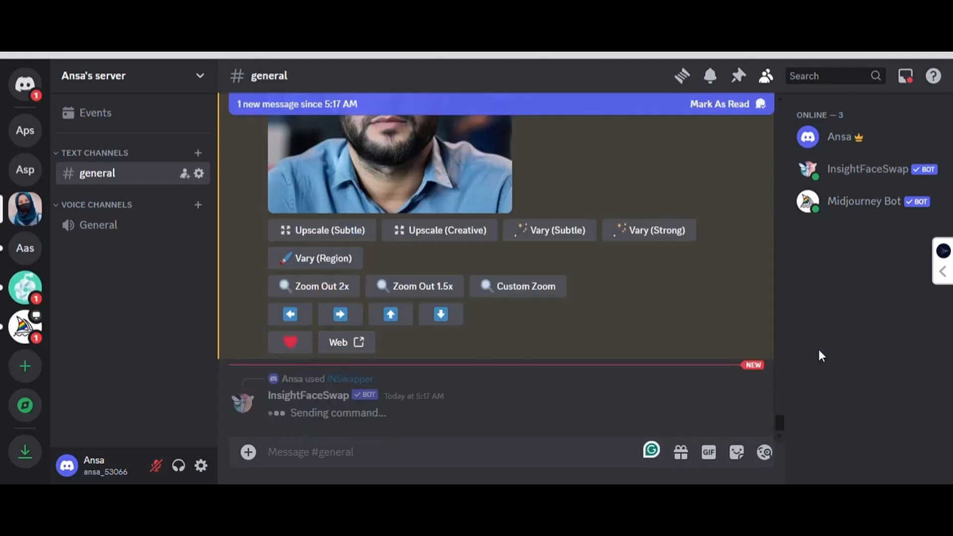